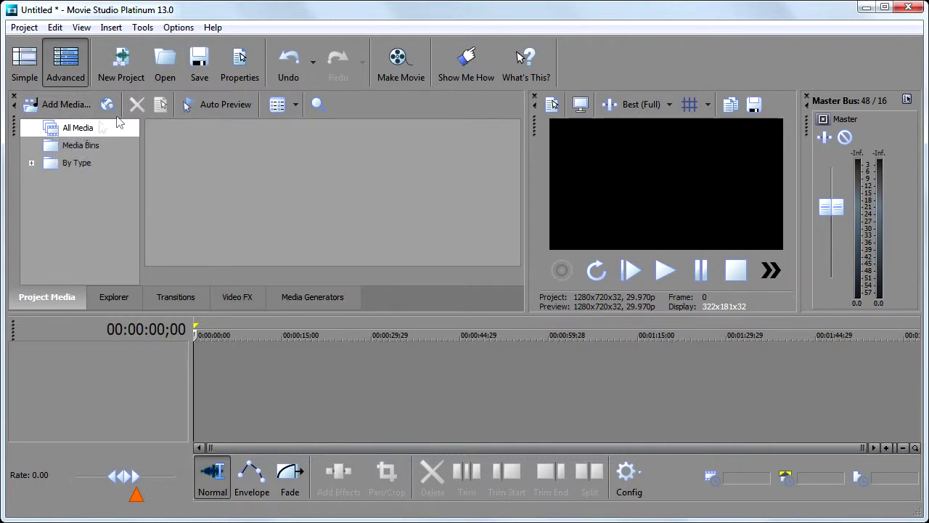
- Import all eight files from the Media folder, including the video clips, WAV track and JPEG still, into Project Media
{"action": "left_click", "coordinate": [246, 106]}
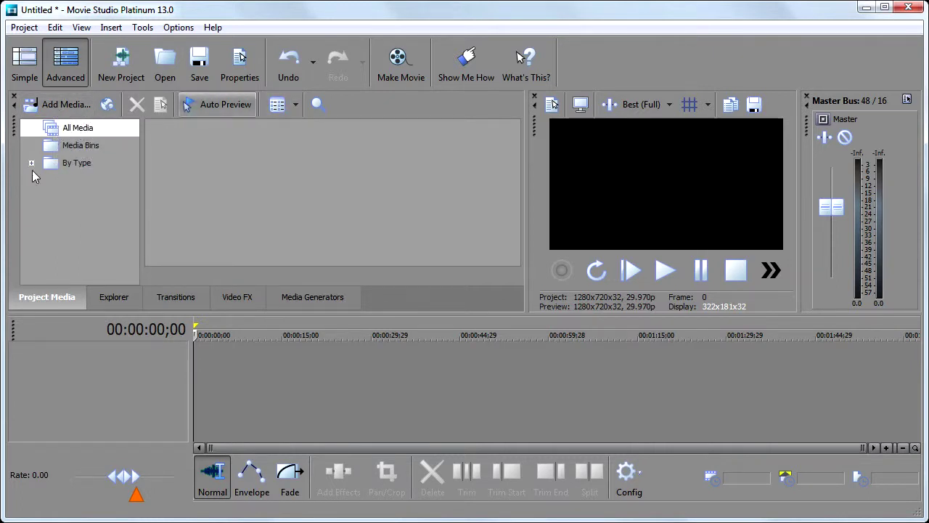
{"action": "left_click", "coordinate": [58, 104]}
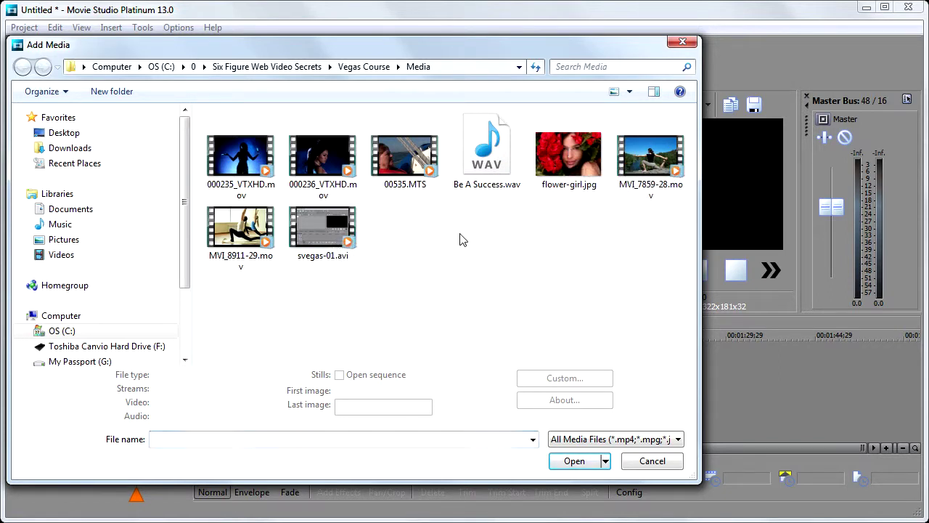
{"action": "key", "text": "ctrl+a"}
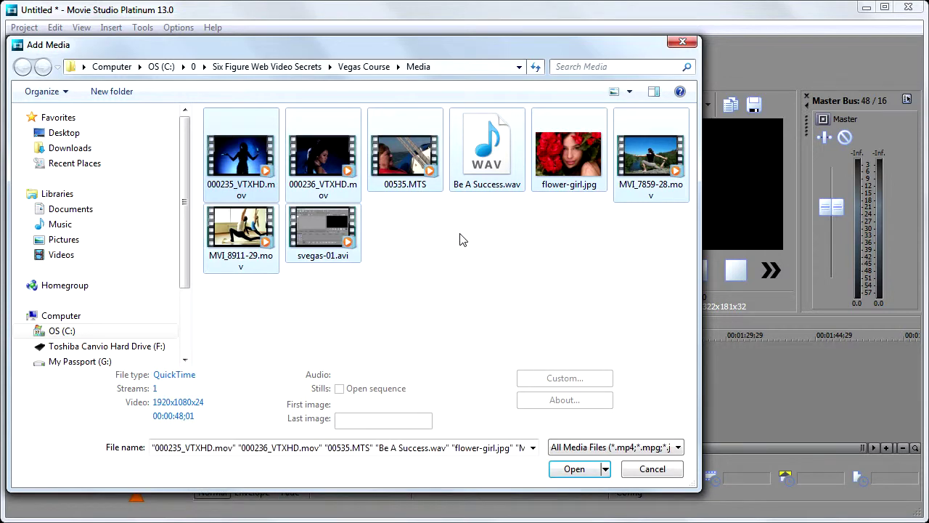
{"action": "left_click", "coordinate": [569, 469]}
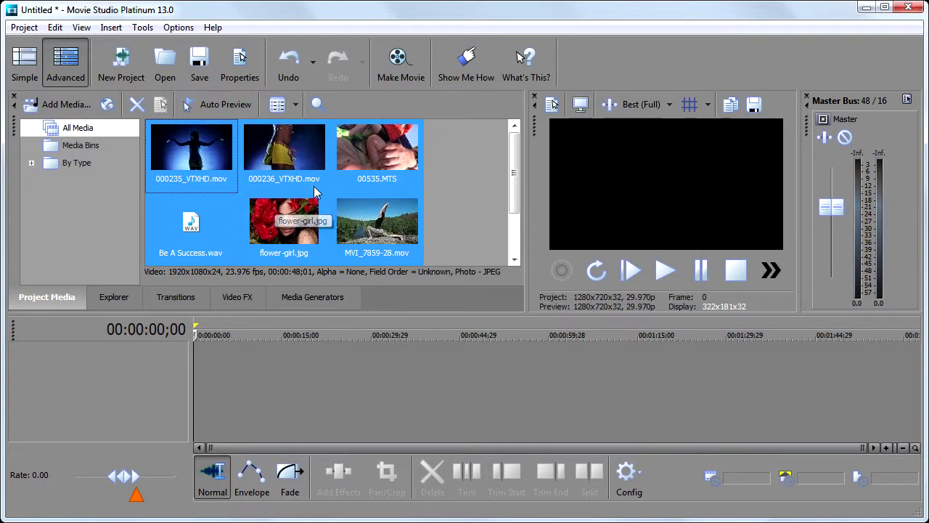
- Widen and heighten the media and preview panes, then clear the selection of imported files
{"action": "left_click_drag", "start_coordinate": [528, 203], "coordinate": [511, 221]}
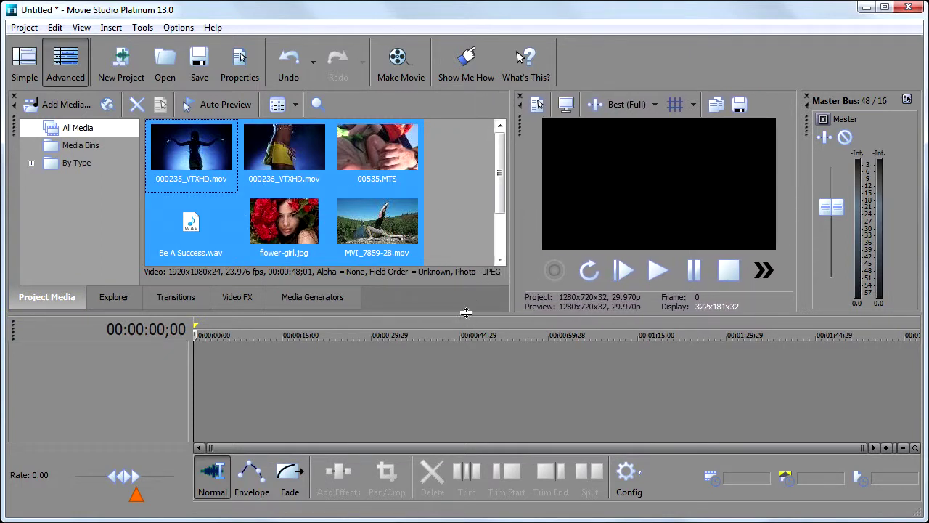
{"action": "left_click_drag", "start_coordinate": [467, 314], "coordinate": [470, 333]}
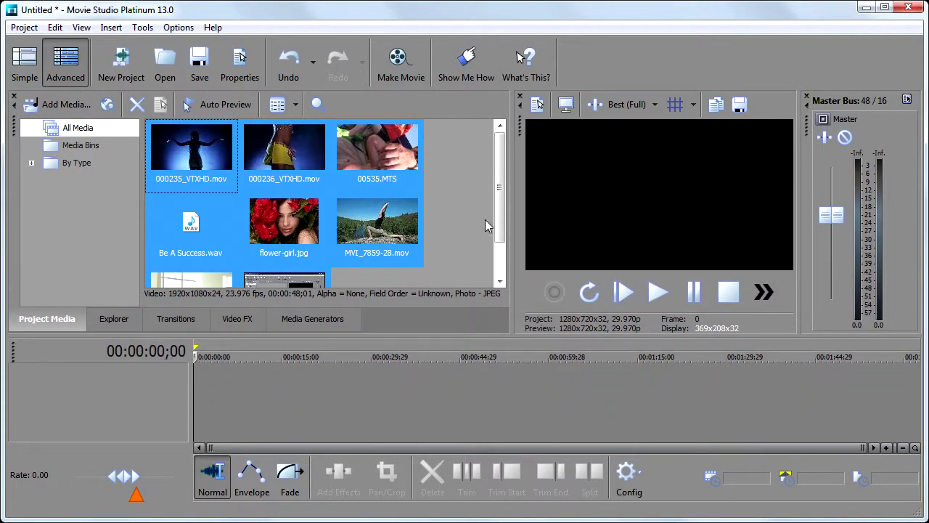
{"action": "left_click", "coordinate": [468, 209]}
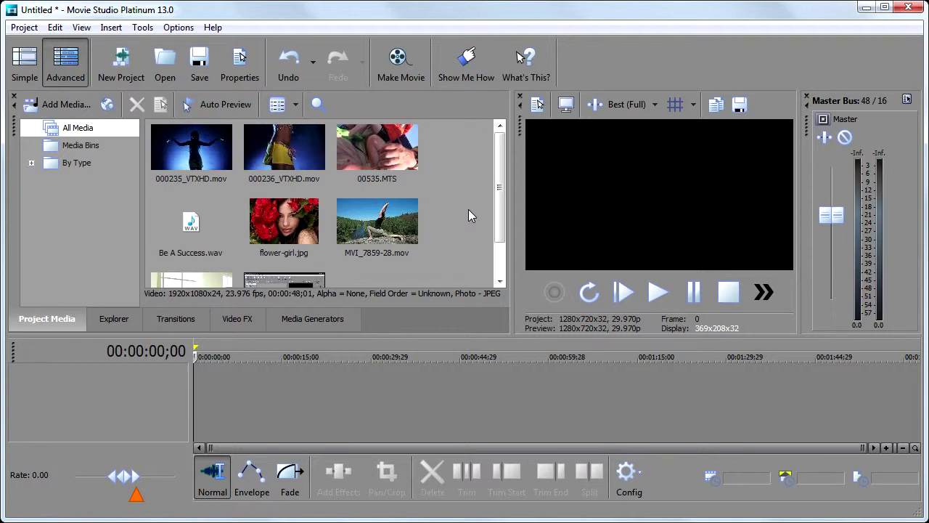
{"action": "left_click", "coordinate": [46, 131]}
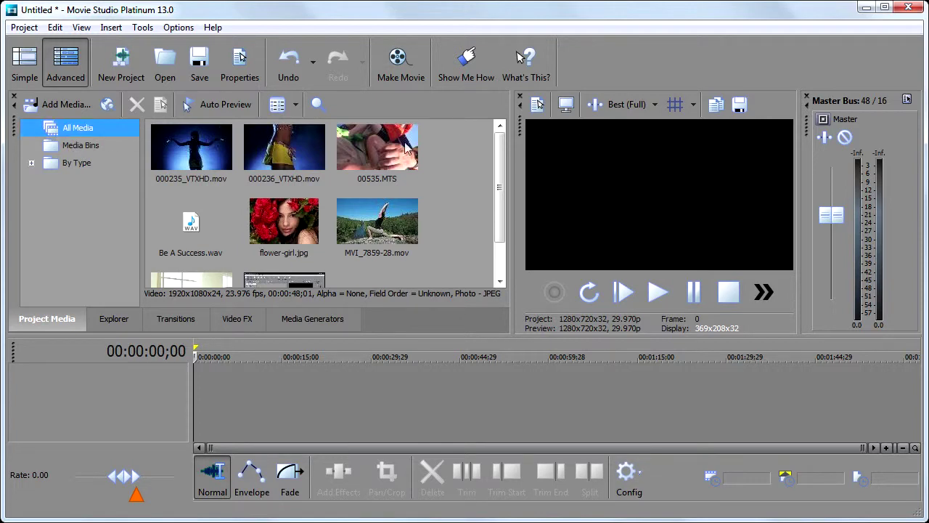
{"action": "mouse_move", "coordinate": [501, 182]}
{"action": "left_mouse_down"}
{"action": "mouse_move", "coordinate": [502, 207]}
{"action": "mouse_move", "coordinate": [501, 181]}
{"action": "left_mouse_up"}
{"action": "left_click", "coordinate": [31, 162]}
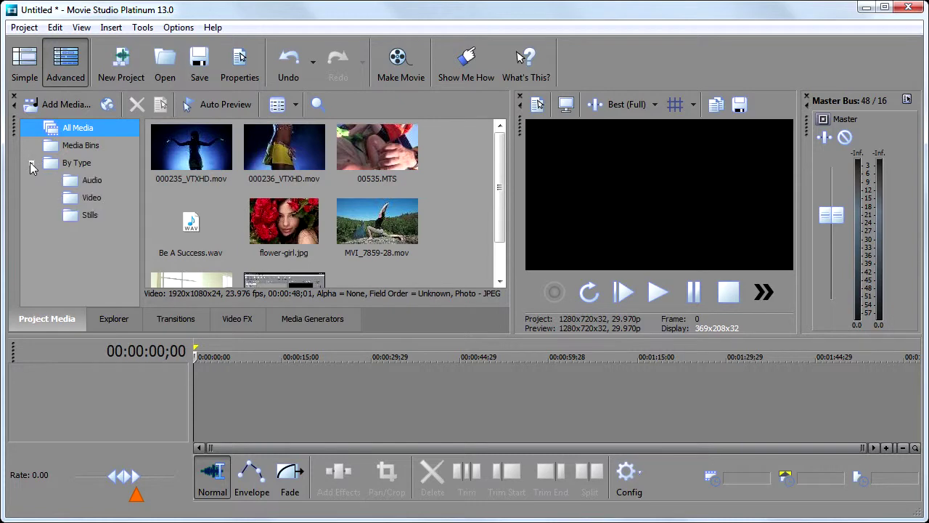
{"action": "left_click", "coordinate": [76, 182]}
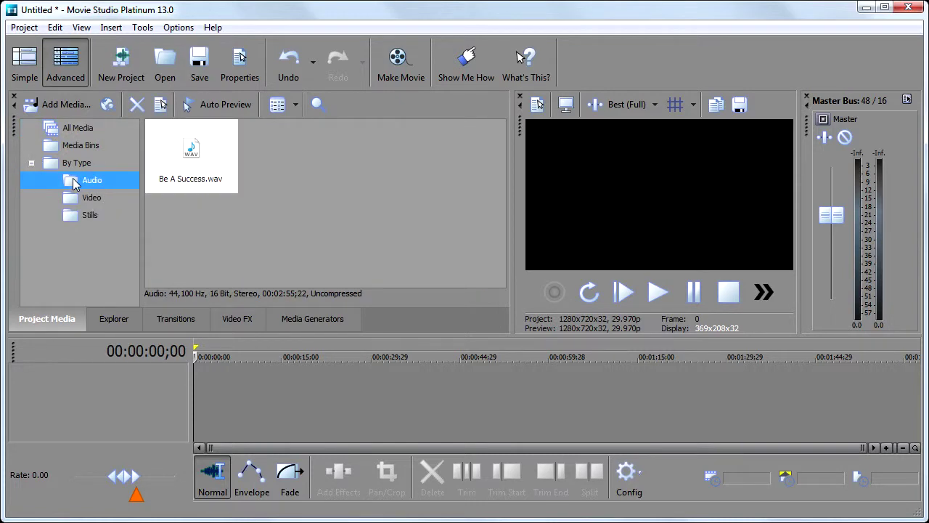
{"action": "left_click", "coordinate": [75, 202]}
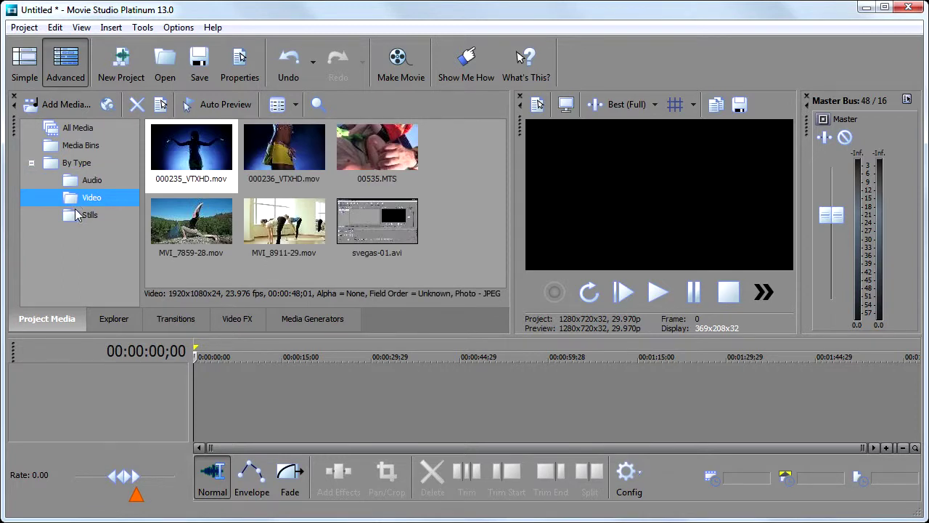
{"action": "left_click", "coordinate": [77, 217]}
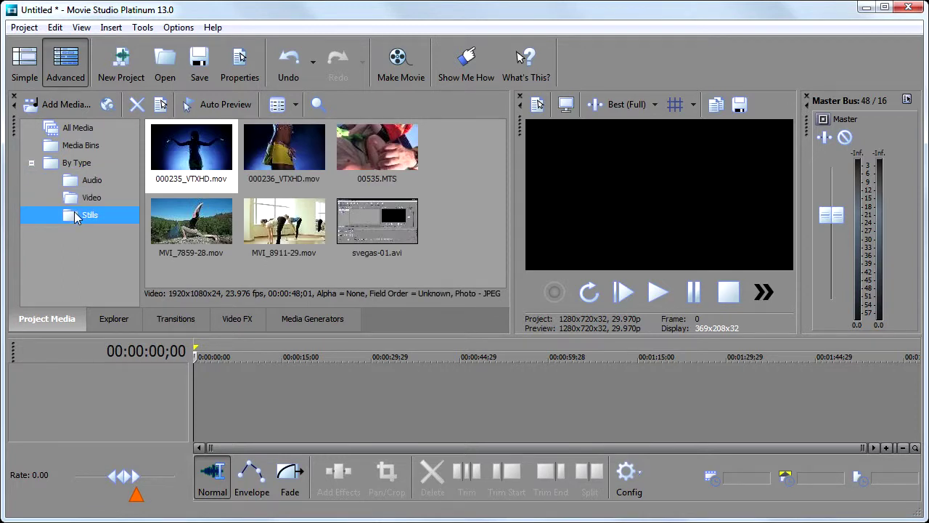
{"action": "left_click", "coordinate": [31, 162]}
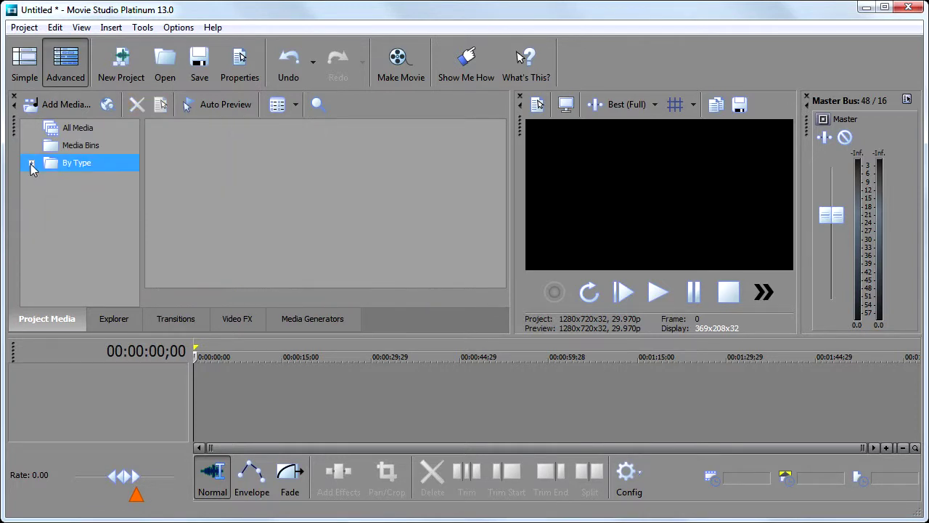
{"action": "left_click", "coordinate": [68, 129]}
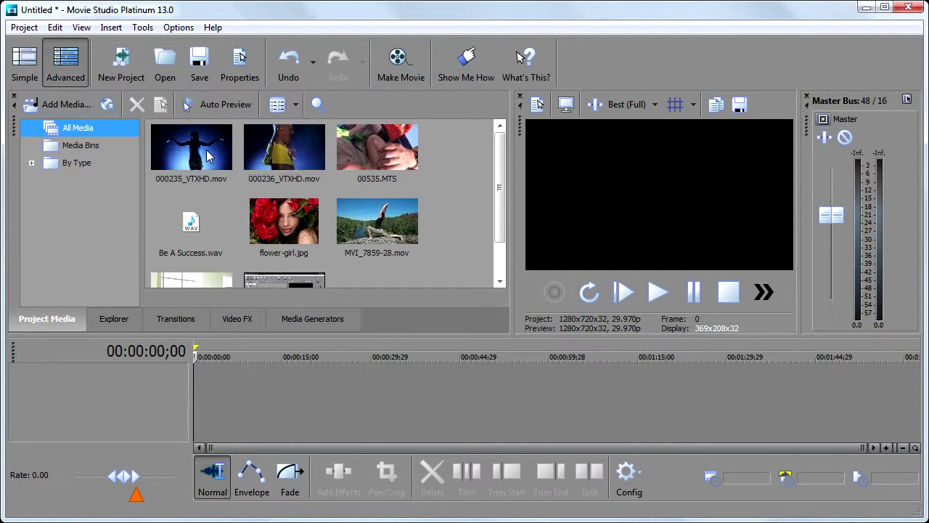
- Create a new media bin named Dance
{"action": "left_click", "coordinate": [73, 146]}
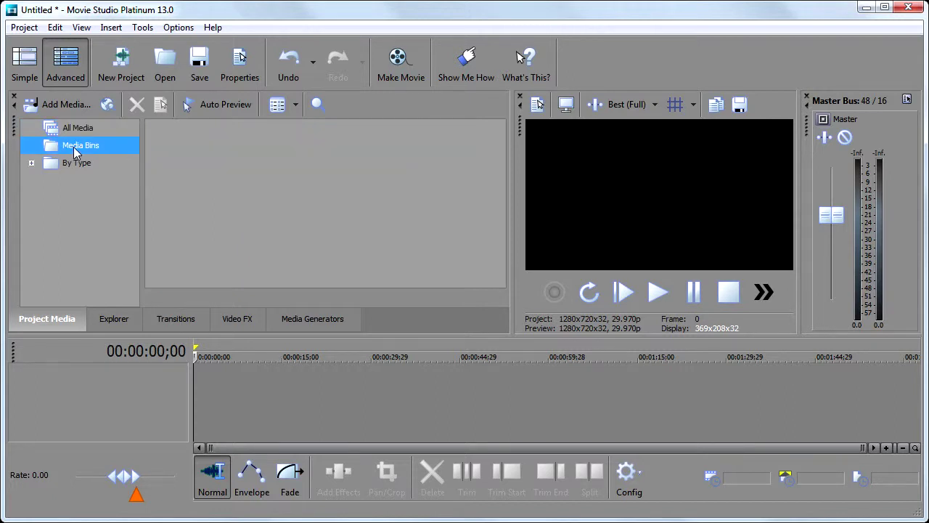
{"action": "right_click", "coordinate": [74, 146]}
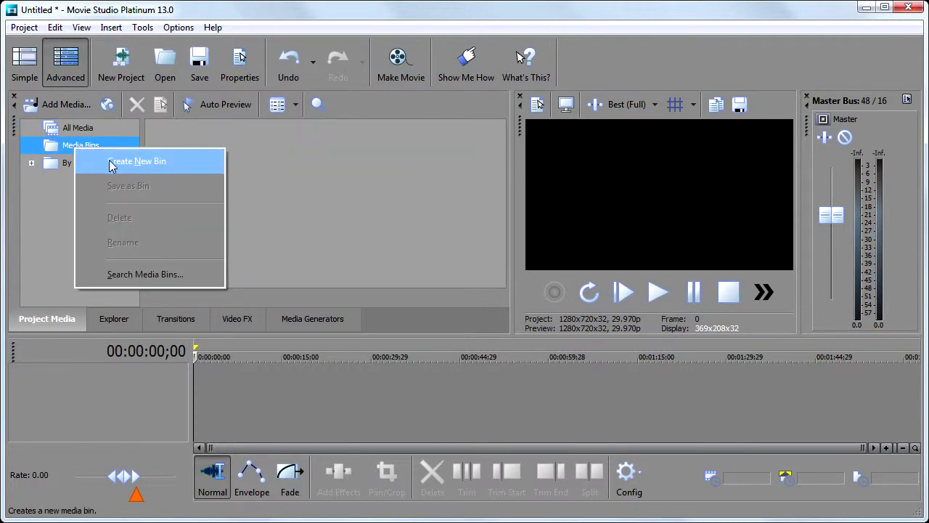
{"action": "left_click", "coordinate": [115, 163]}
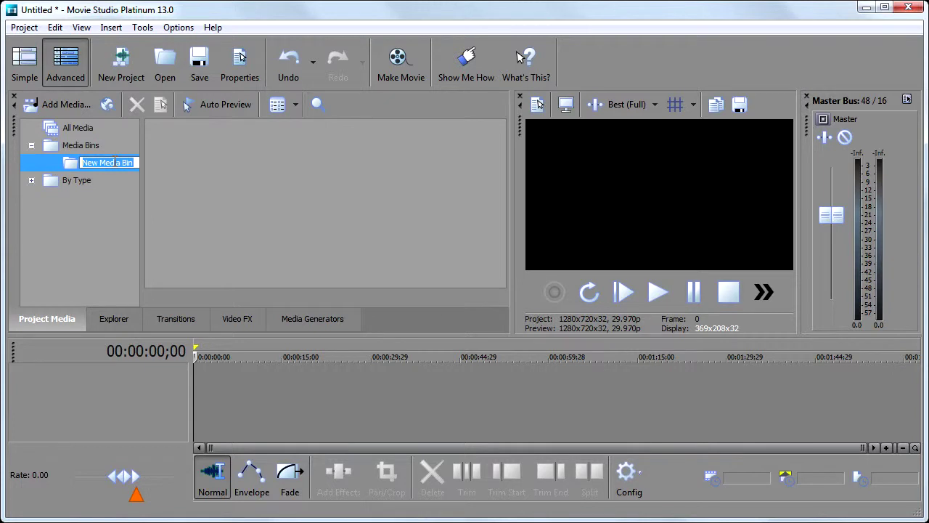
{"action": "type", "text": "Dance"}
{"action": "key", "text": "Return"}
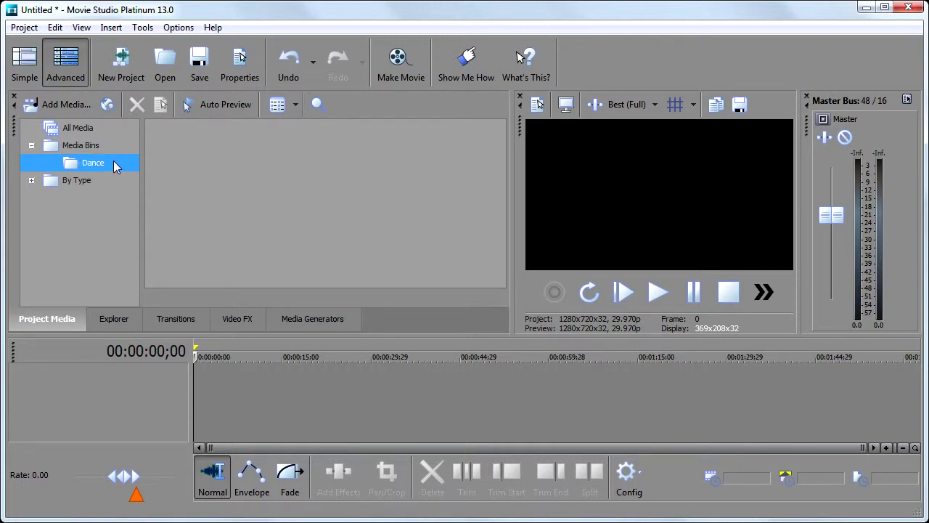
- Move 000235_VTXHD.mov and 000236_VTXHD.mov from All Media into the Dance bin and view it
{"action": "left_click", "coordinate": [75, 131]}
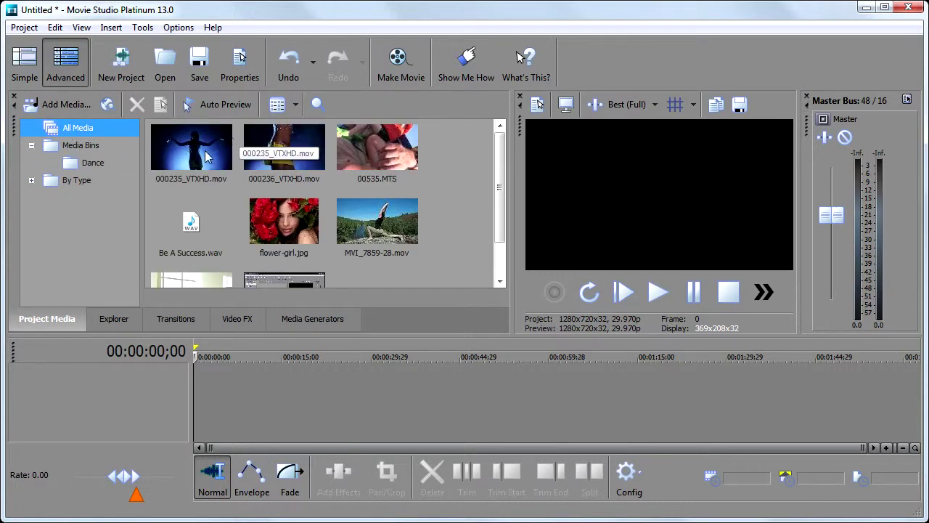
{"action": "left_click_drag", "start_coordinate": [206, 157], "coordinate": [93, 164]}
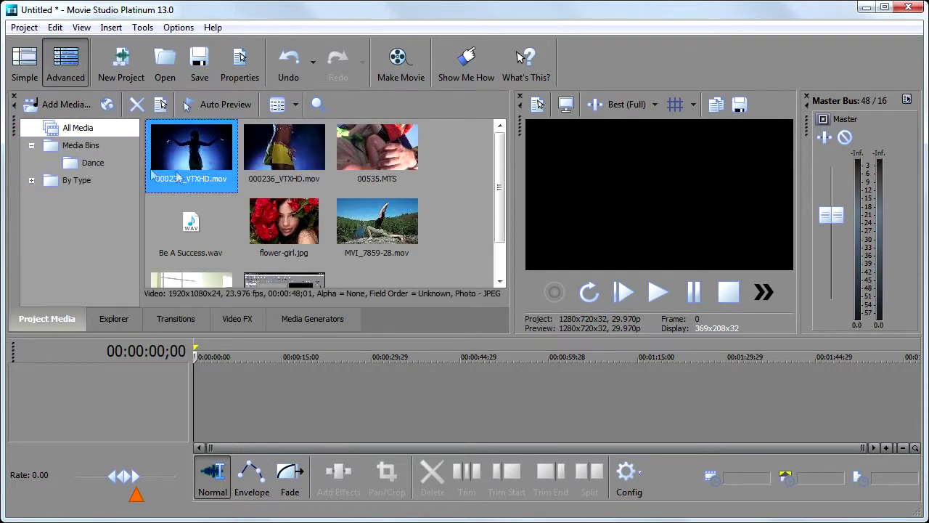
{"action": "left_click_drag", "start_coordinate": [286, 153], "coordinate": [102, 172]}
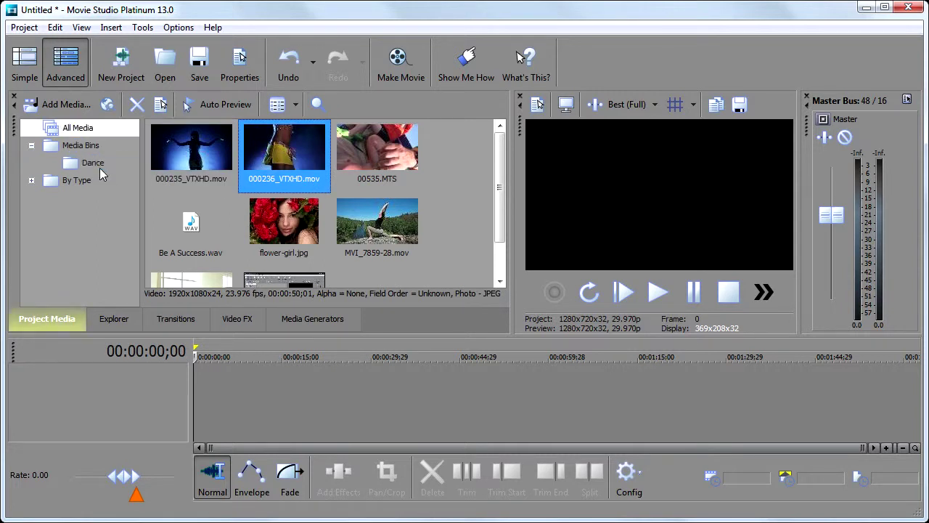
{"action": "left_click", "coordinate": [80, 130]}
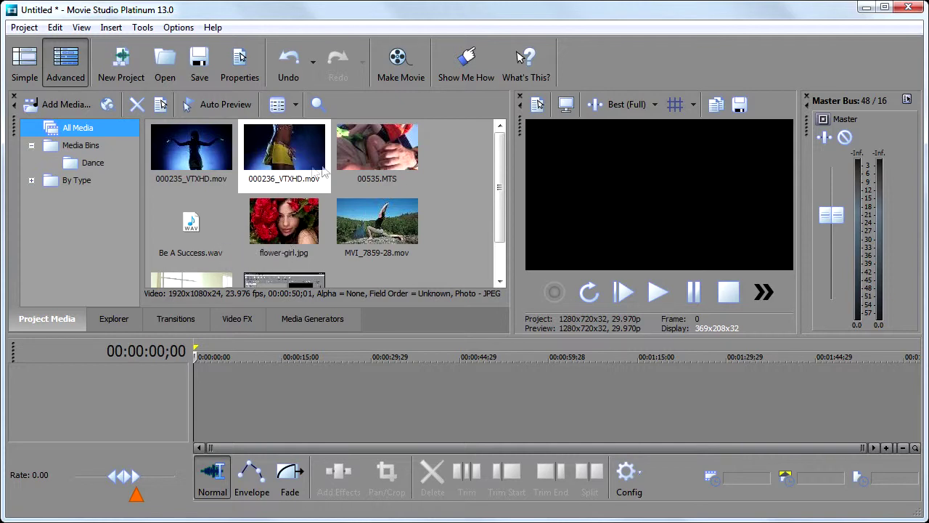
{"action": "left_click", "coordinate": [93, 164]}
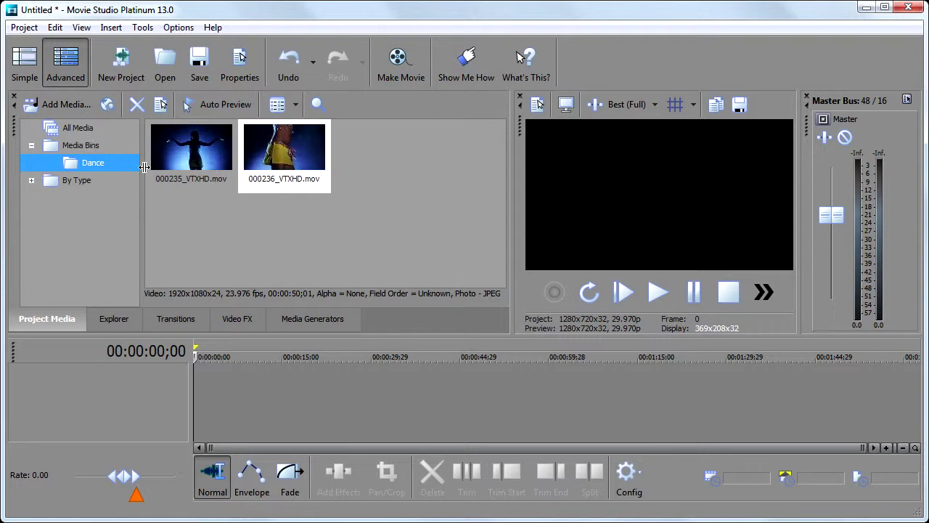
- Delete the Dance bin, return to All Media and select the 00535.MTS clip
{"action": "right_click", "coordinate": [90, 166]}
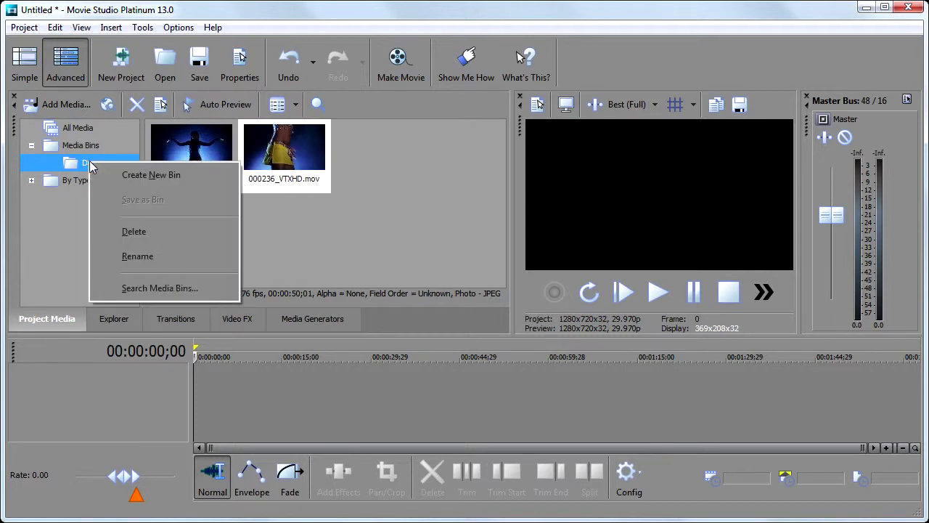
{"action": "left_click", "coordinate": [138, 231]}
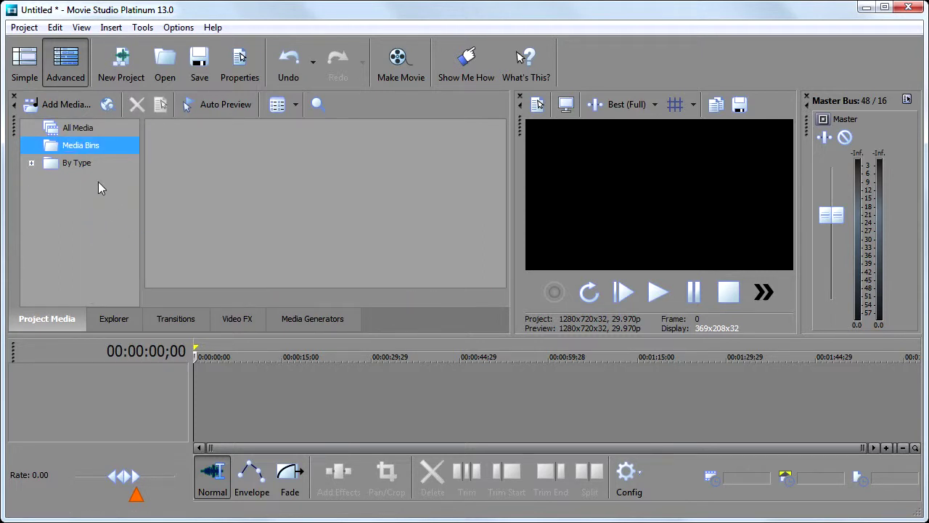
{"action": "left_click", "coordinate": [72, 129]}
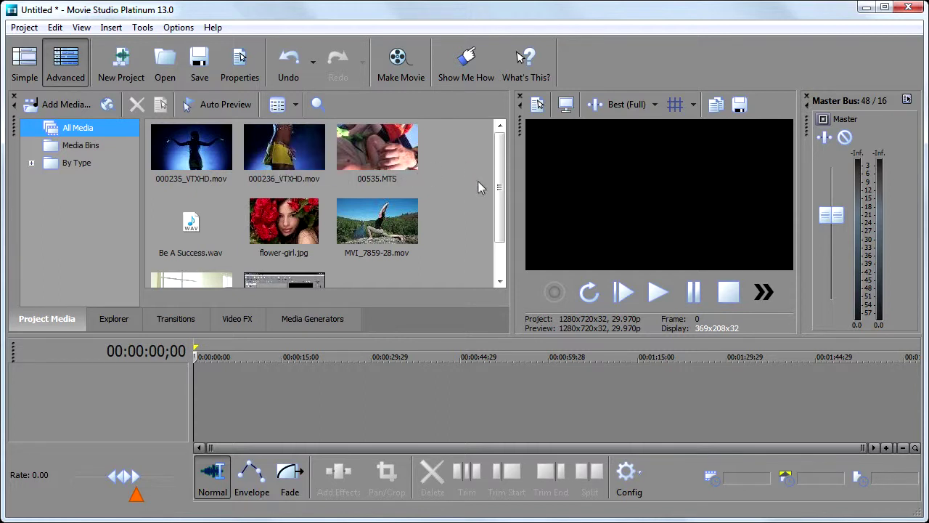
{"action": "left_click", "coordinate": [378, 150]}
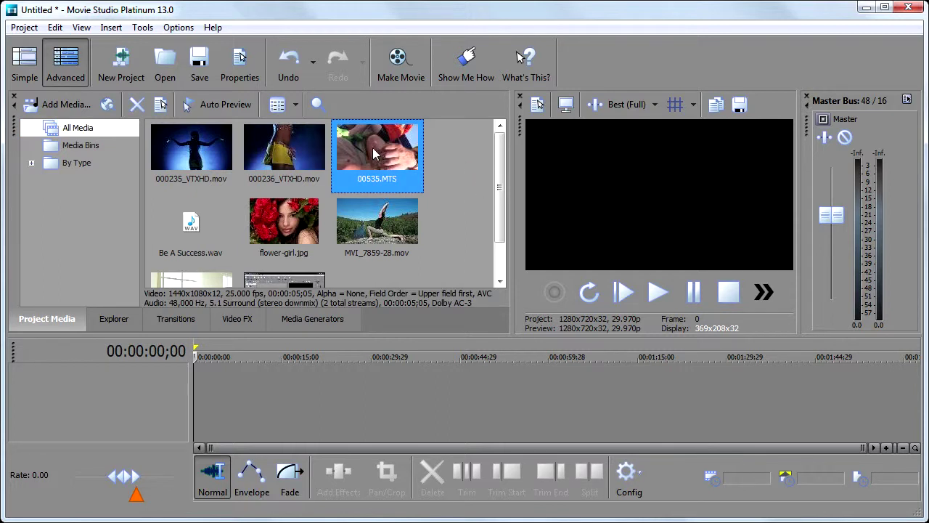
- Place 00535.MTS at the timeline start, keeping 1280x720 29.970p settings and declining 5.1 surround
{"action": "left_click_drag", "start_coordinate": [371, 148], "coordinate": [198, 411]}
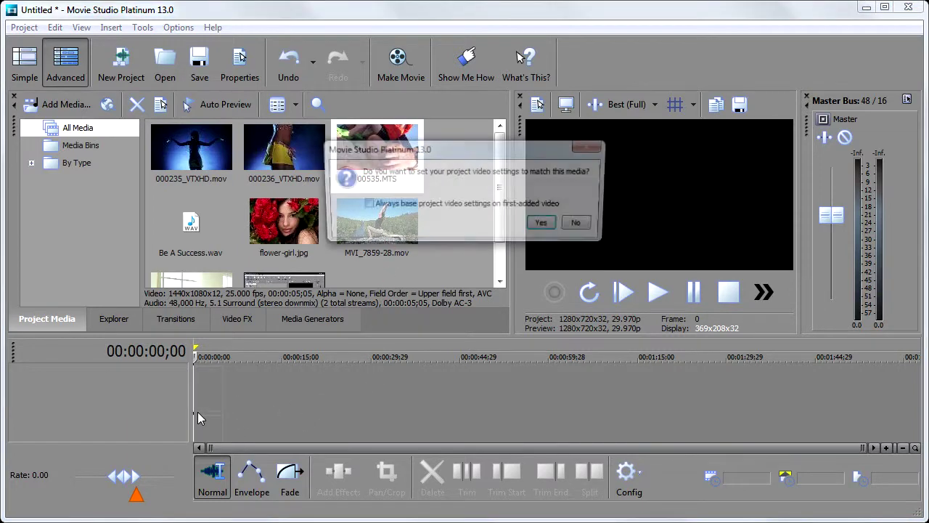
{"action": "left_click", "coordinate": [586, 228]}
{"action": "left_click", "coordinate": [599, 233]}
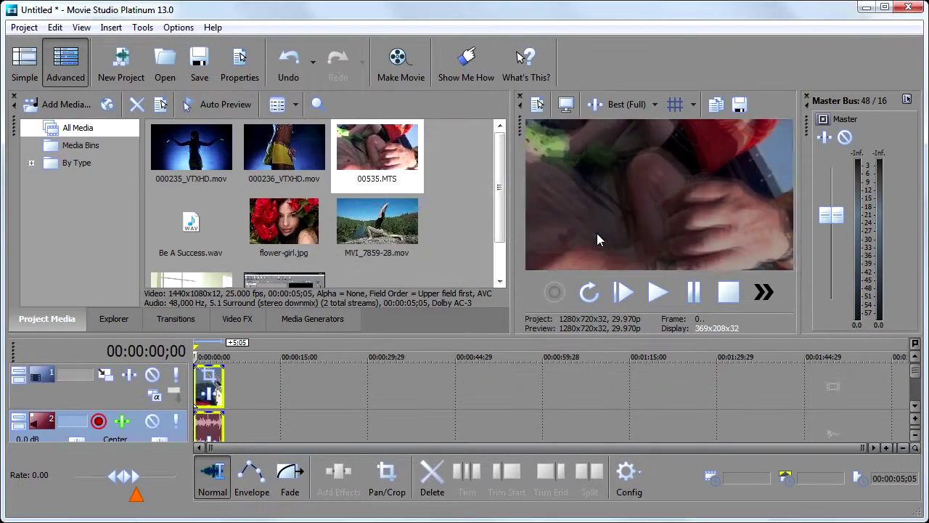
{"action": "left_click", "coordinate": [307, 390]}
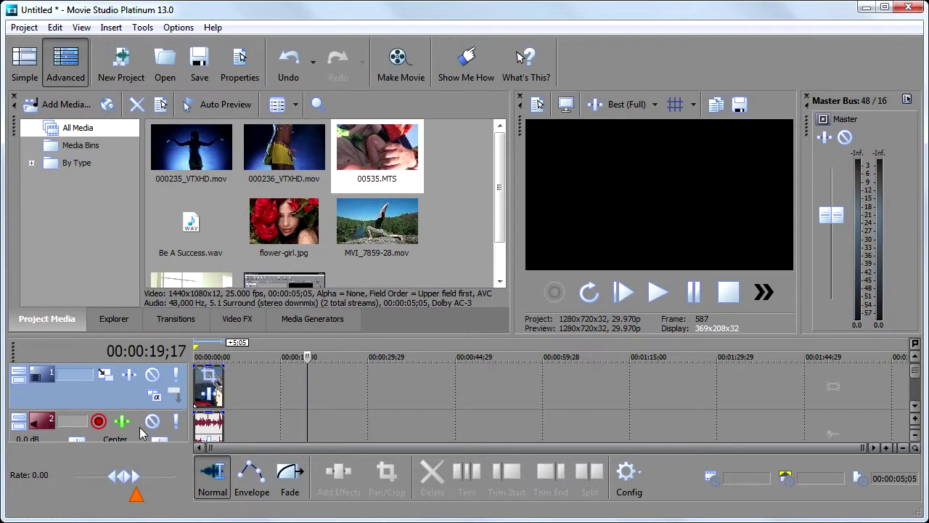
{"action": "left_click", "coordinate": [201, 391]}
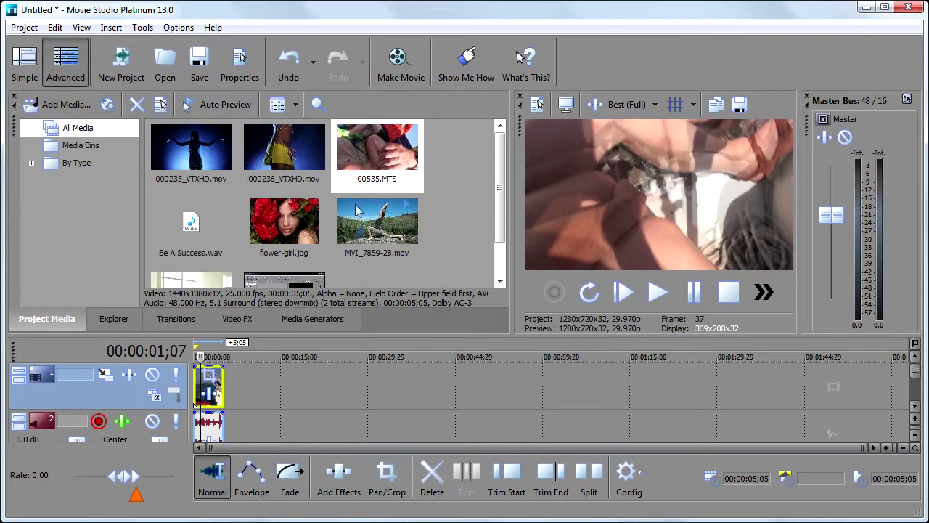
{"action": "scroll", "coordinate": [445, 142], "scroll_direction": "down", "scroll_amount": 1}
{"action": "scroll", "coordinate": [464, 149], "scroll_direction": "up", "scroll_amount": 1}
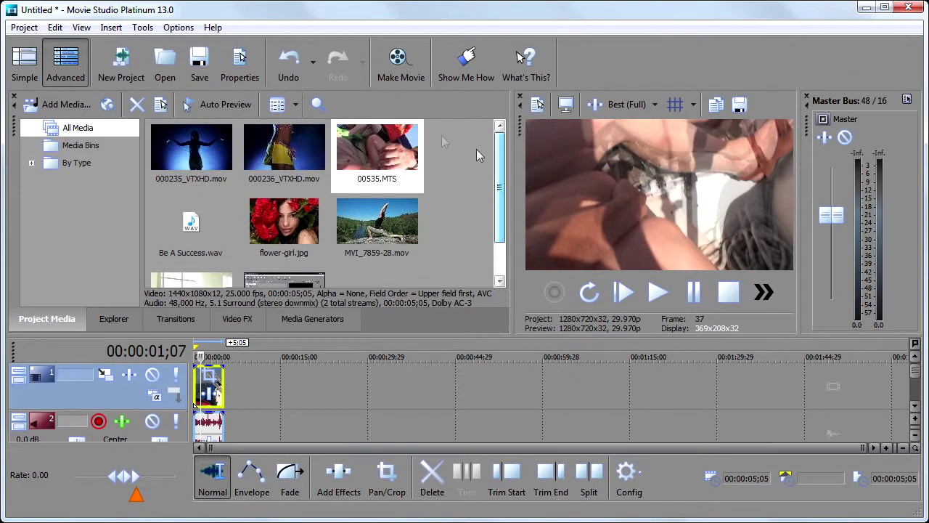
{"action": "left_click", "coordinate": [296, 106]}
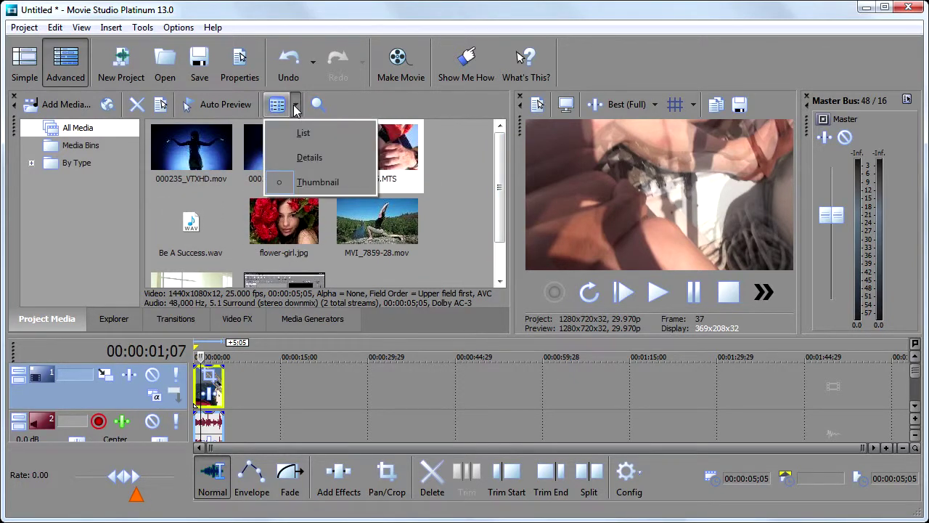
{"action": "left_click", "coordinate": [301, 131]}
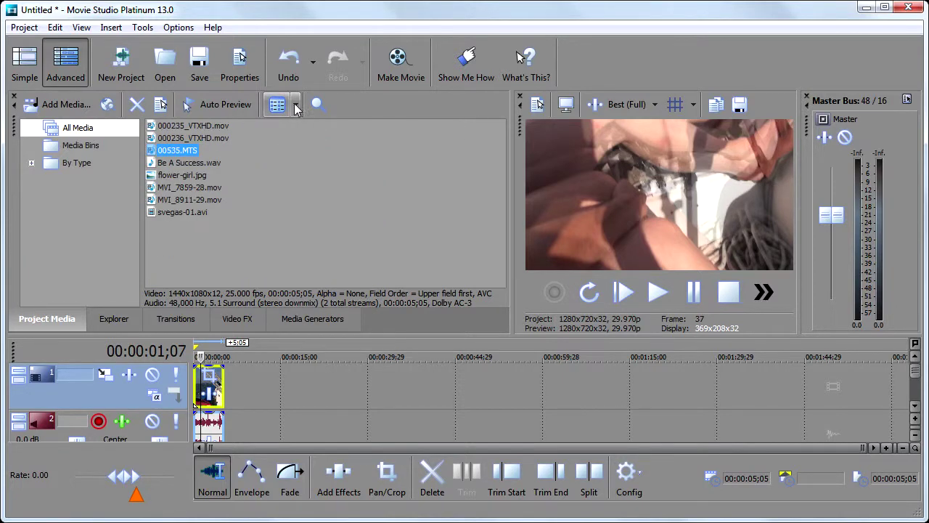
{"action": "left_click", "coordinate": [295, 108]}
{"action": "left_click", "coordinate": [306, 157]}
{"action": "left_click", "coordinate": [294, 109]}
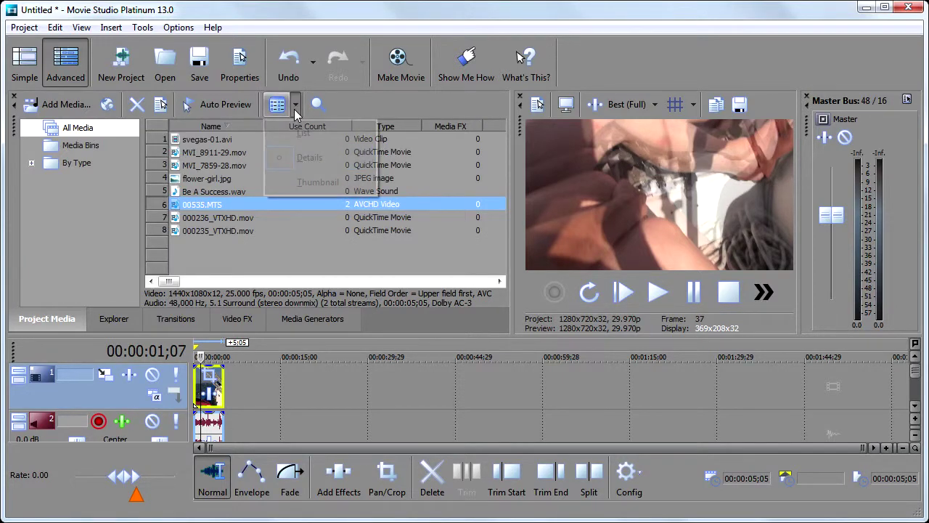
{"action": "left_click", "coordinate": [319, 182]}
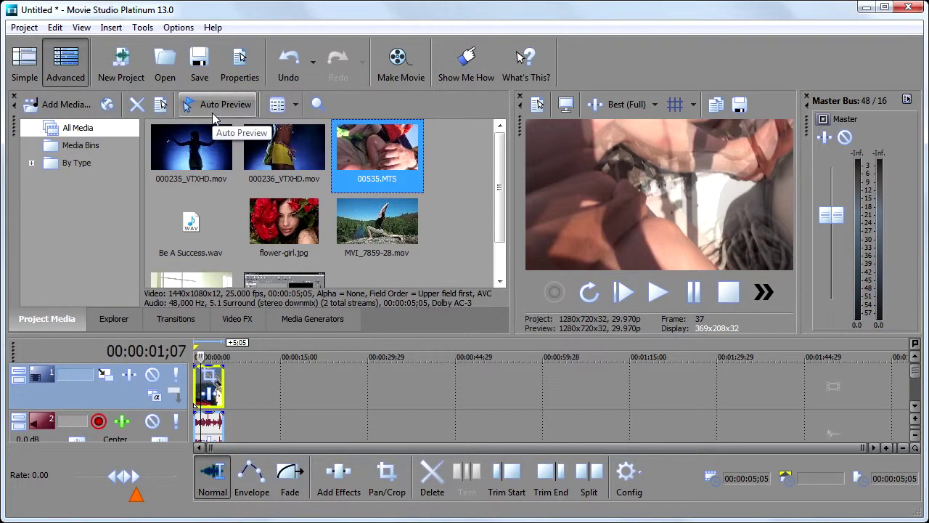
{"action": "left_click", "coordinate": [202, 158]}
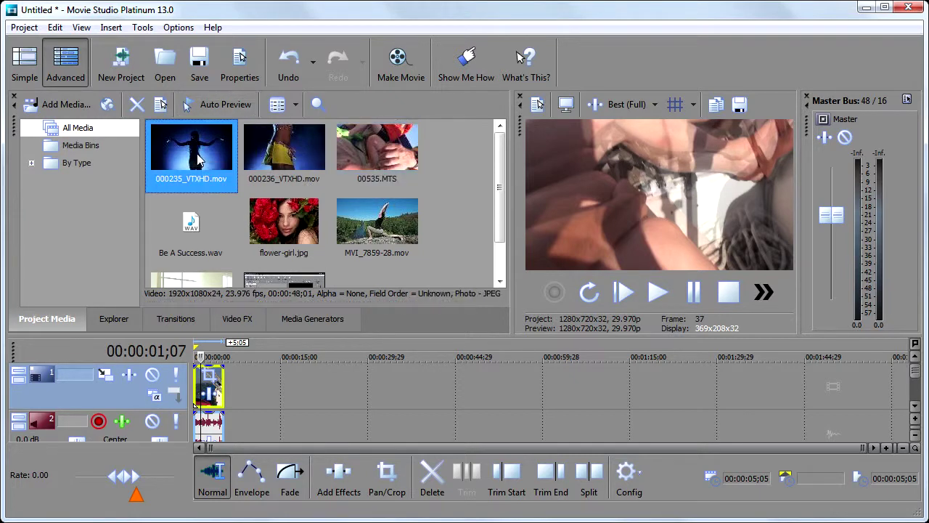
{"action": "left_click", "coordinate": [279, 154]}
{"action": "left_click", "coordinate": [379, 145]}
{"action": "left_click", "coordinate": [281, 149]}
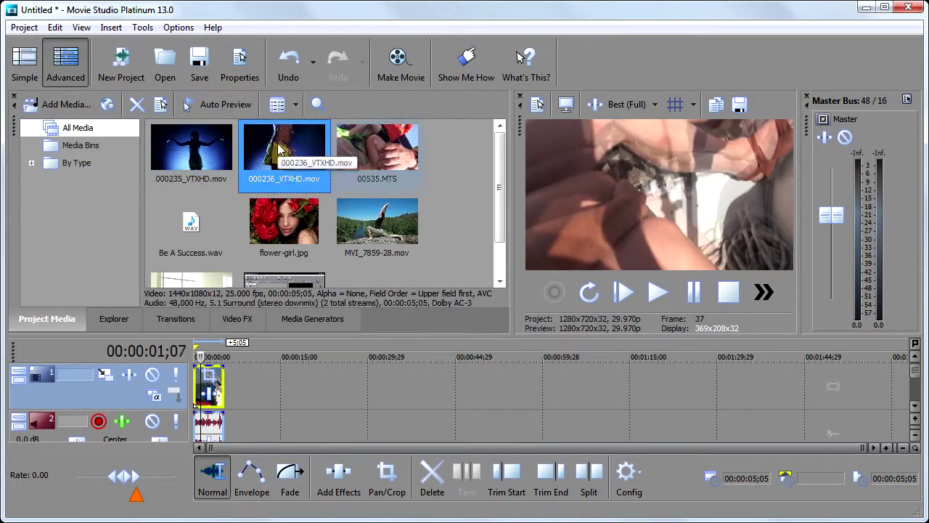
{"action": "left_click", "coordinate": [203, 151]}
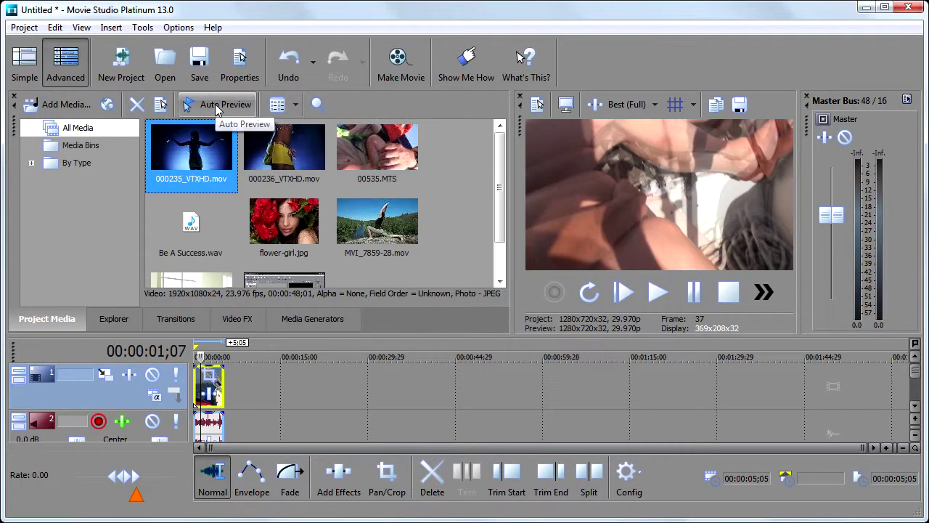
{"action": "left_click", "coordinate": [210, 106]}
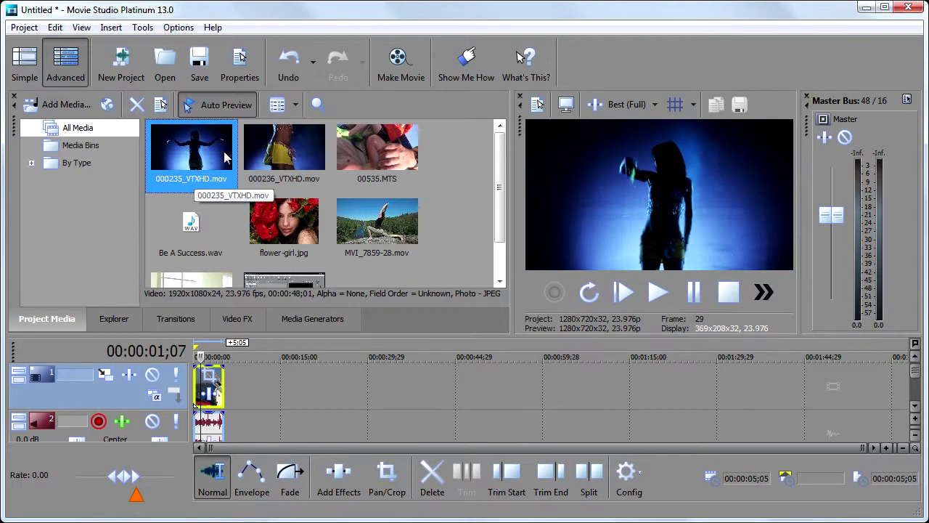
{"action": "left_click", "coordinate": [282, 154]}
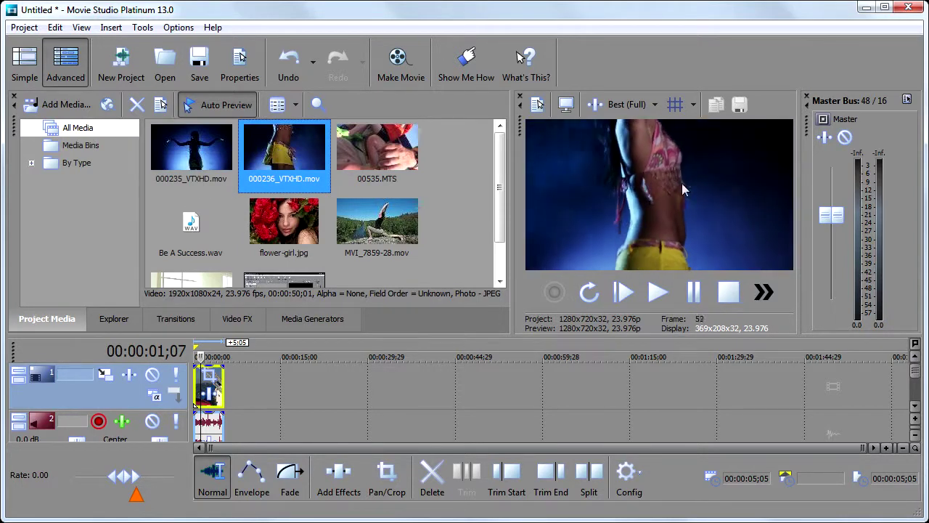
{"action": "left_click", "coordinate": [404, 162]}
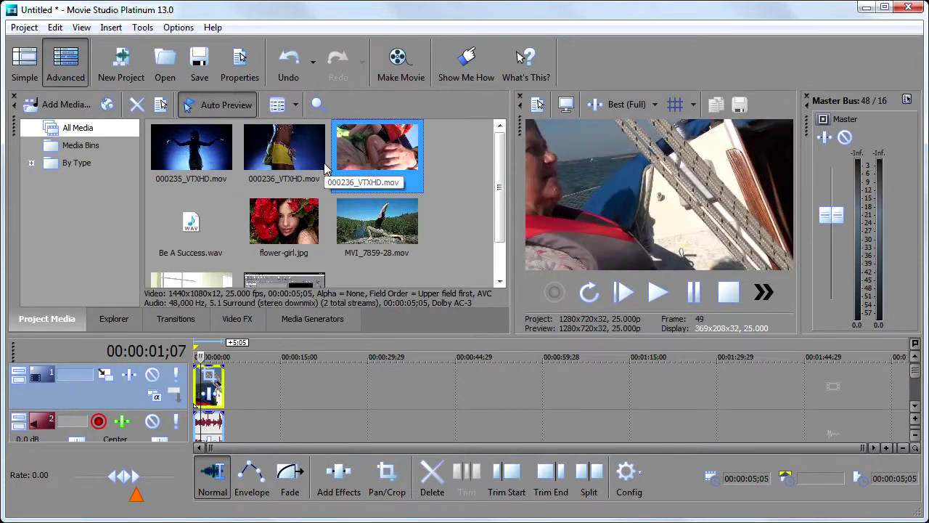
{"action": "left_click", "coordinate": [375, 231]}
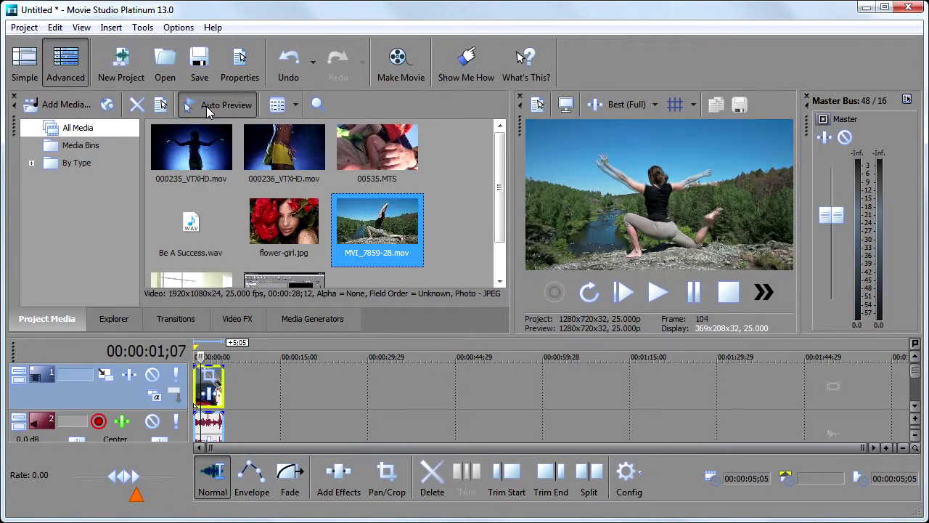
{"action": "left_click", "coordinate": [206, 106]}
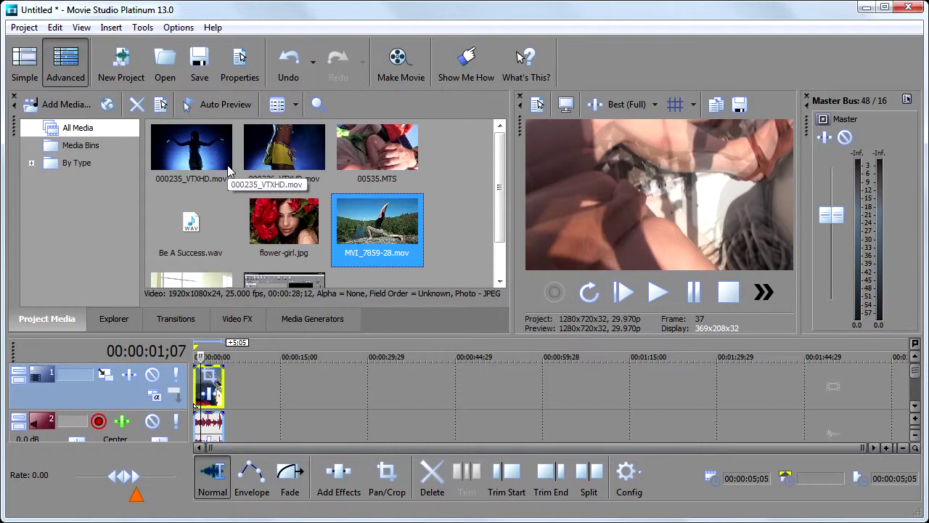
{"action": "left_click", "coordinate": [161, 106]}
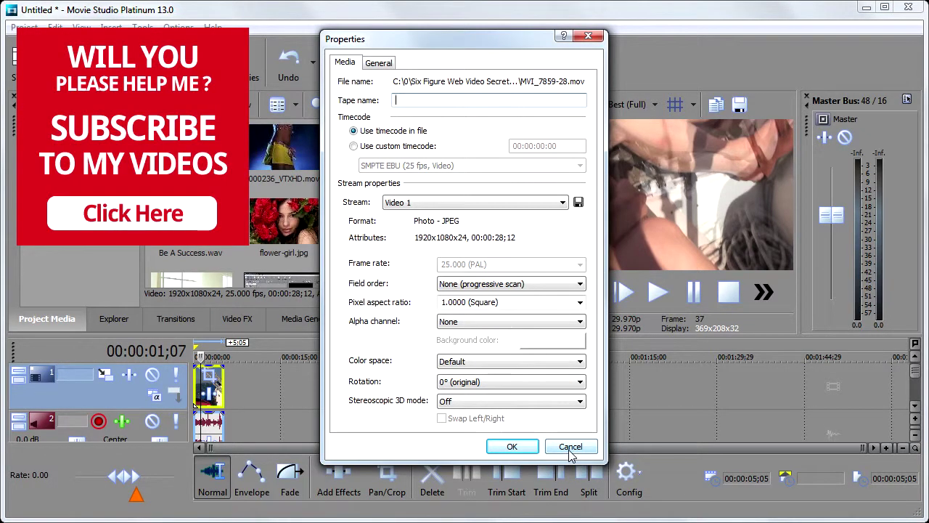
{"action": "left_click", "coordinate": [570, 447]}
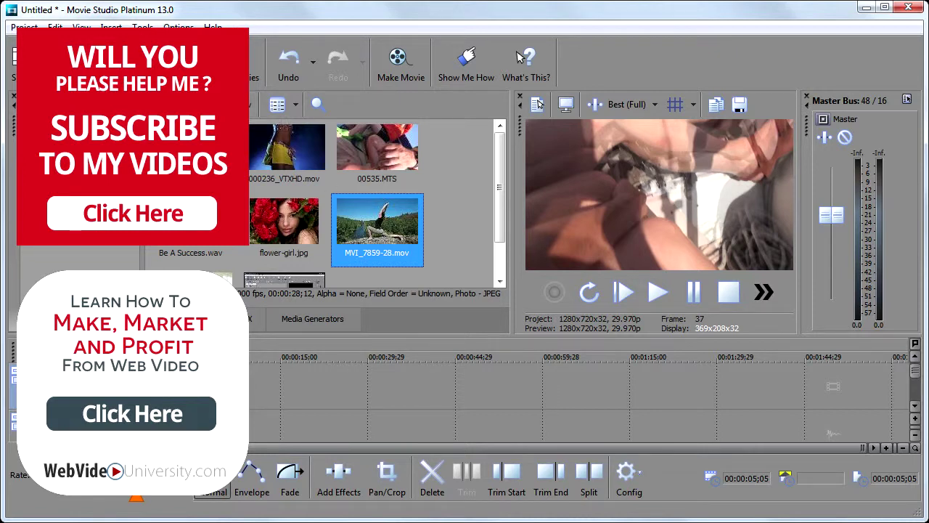
- Delete MVI_7859-28.mov and MVI_8911-29.mov from Project Media
{"action": "key", "text": "Delete"}
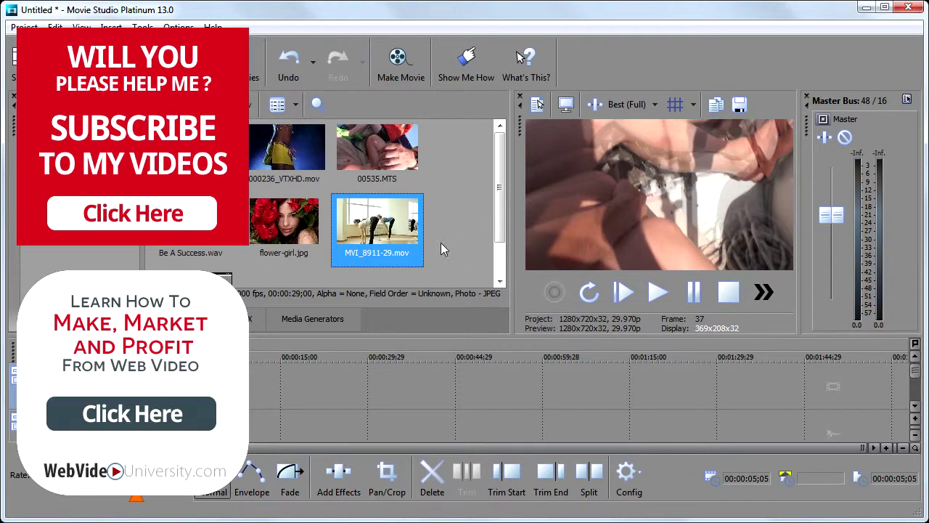
{"action": "key", "text": "Delete"}
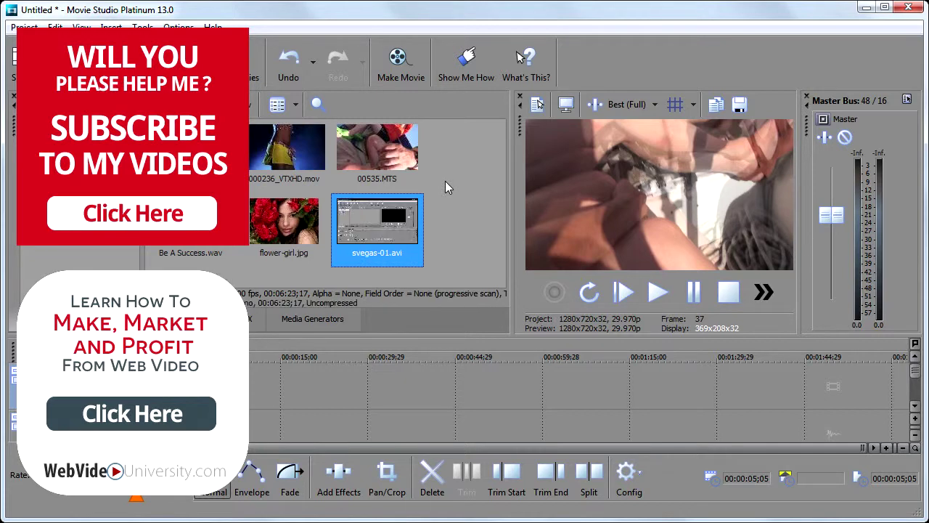